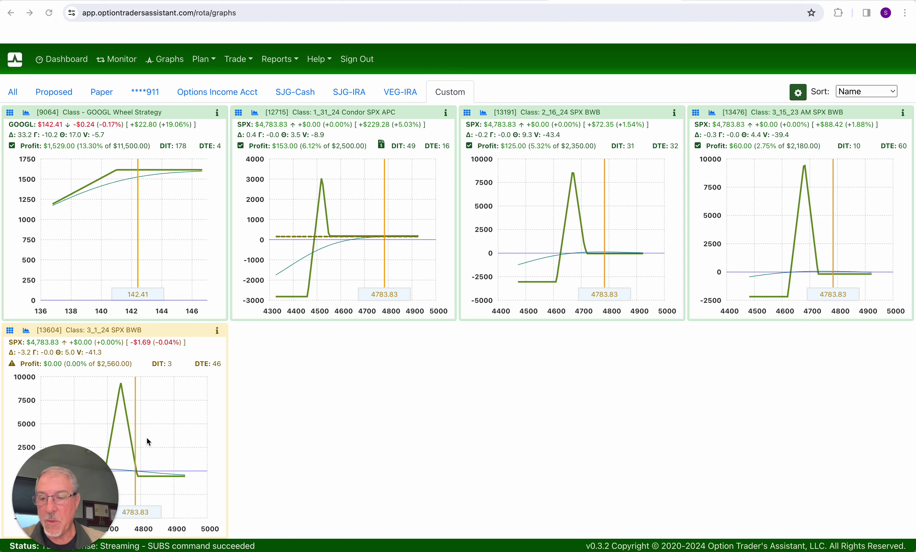
left_click_drag(68, 458, 11, 218)
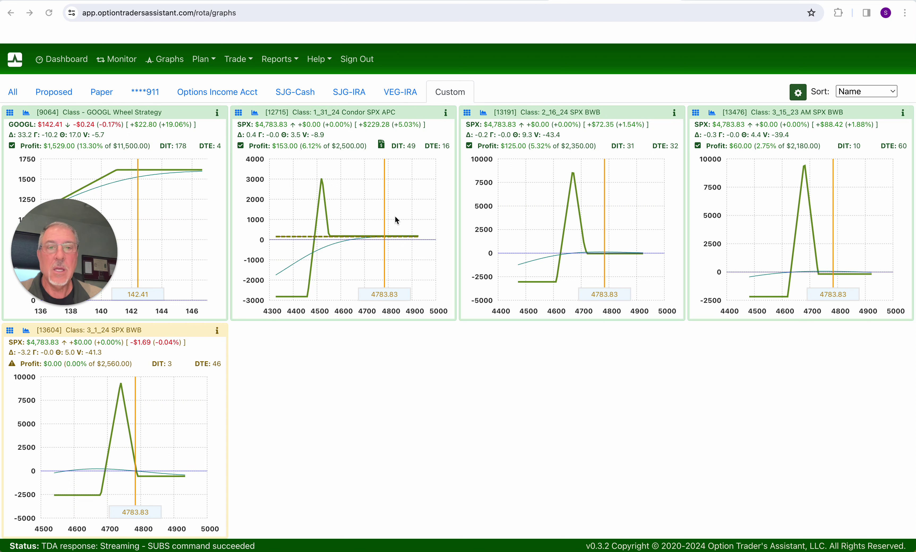
left_click(427, 150)
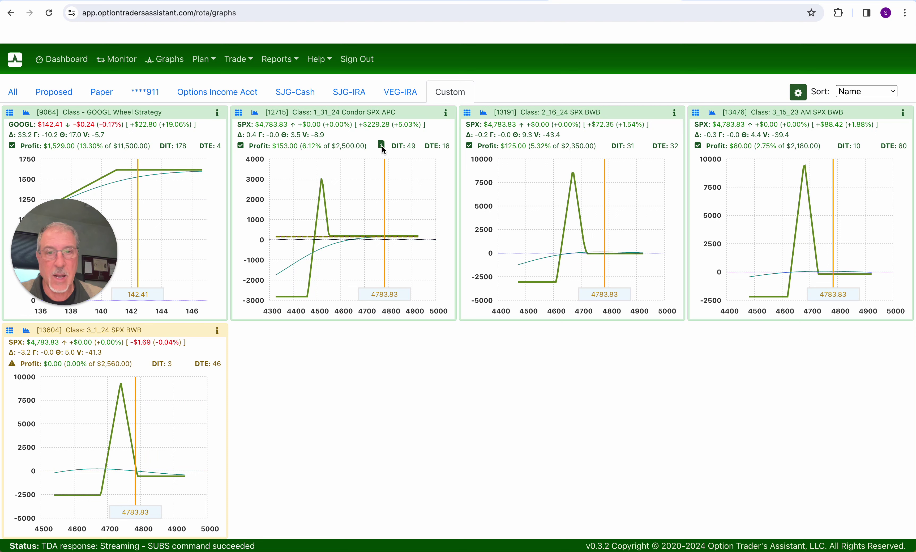
mouse_move(383, 148)
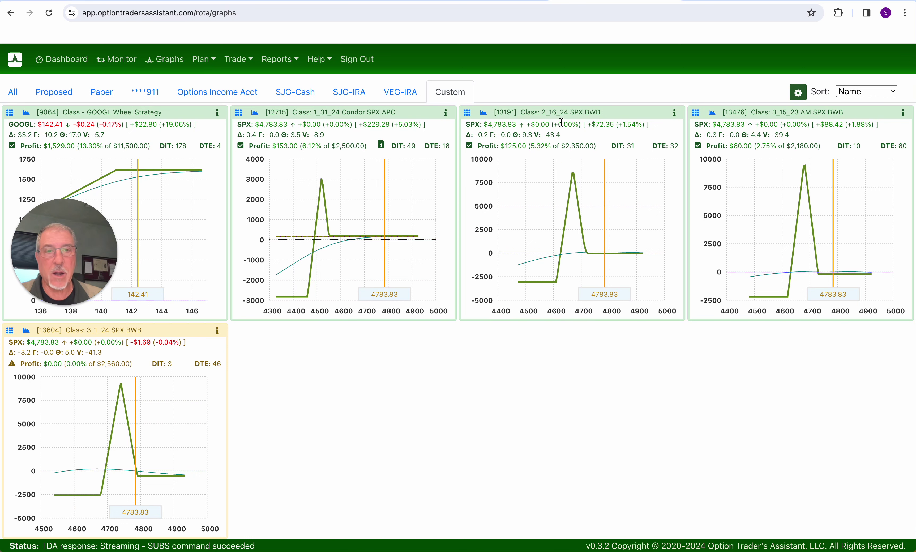
mouse_move(561, 123)
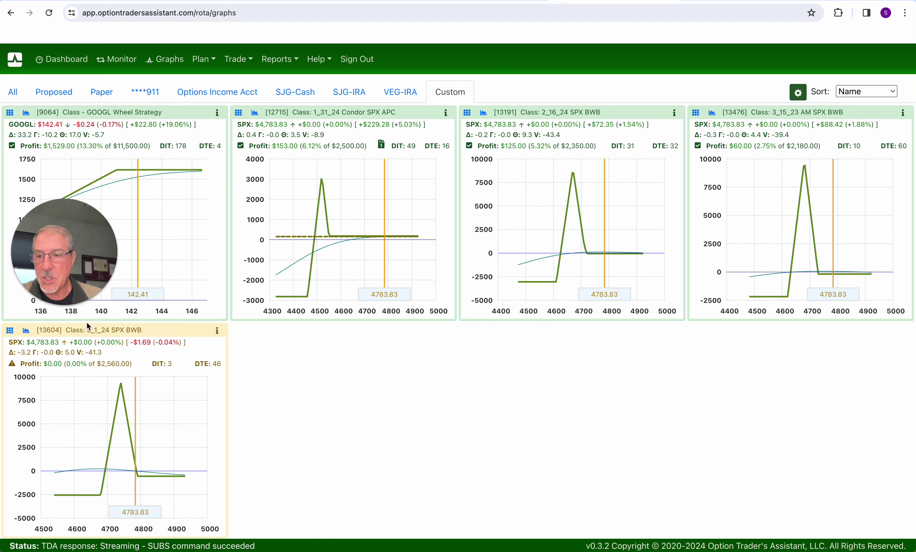
- Open the trade analysis of the 3_1_24 SPX BWB trade and retitle it "Class: 3_1_24 SPX BWB (iron fly)"
left_click(27, 332)
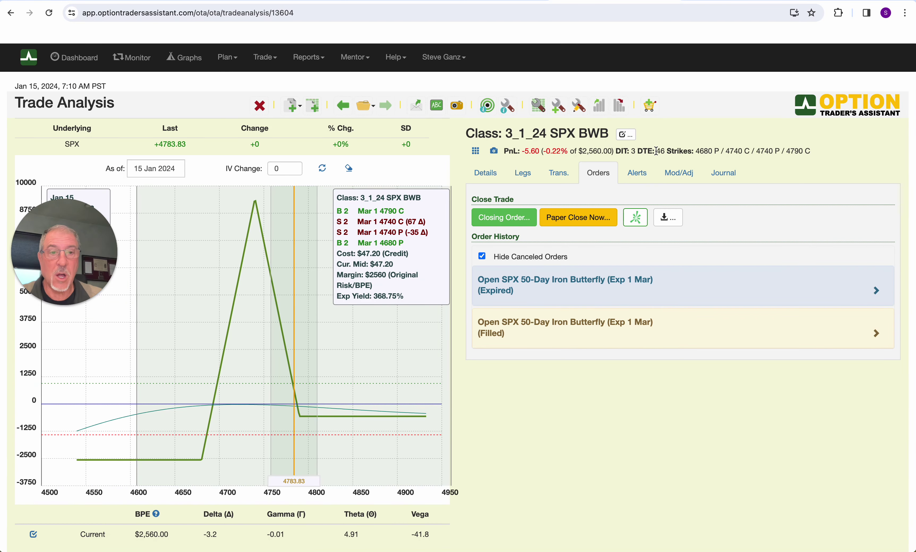
mouse_move(656, 151)
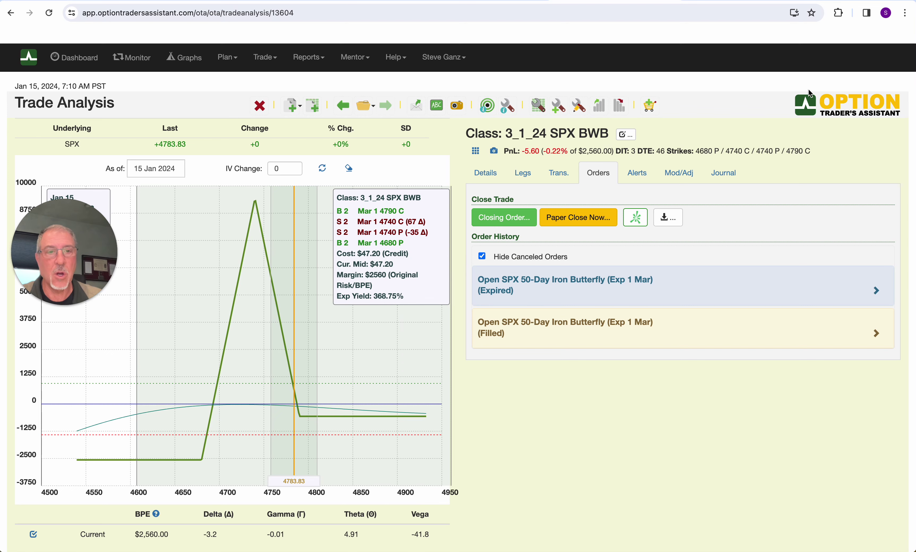
left_click(628, 135)
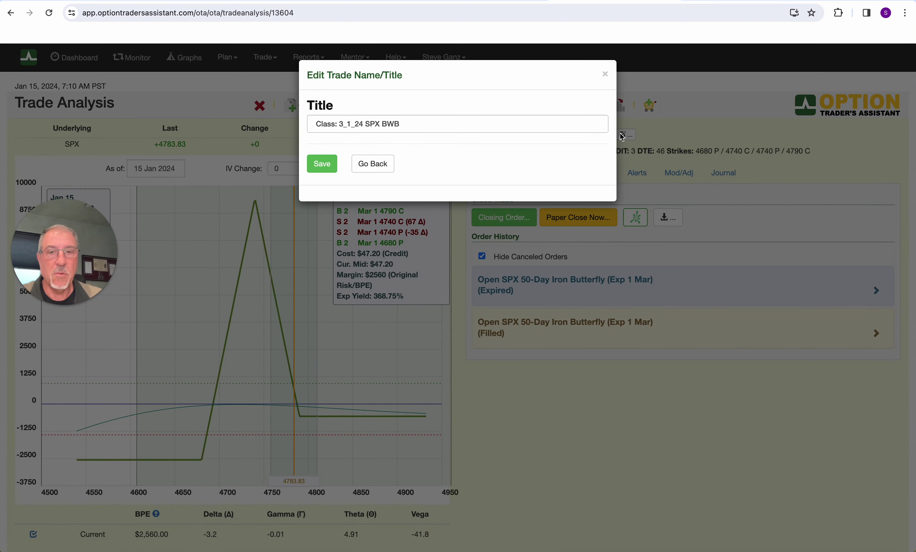
left_click(411, 123)
type("(iron)")
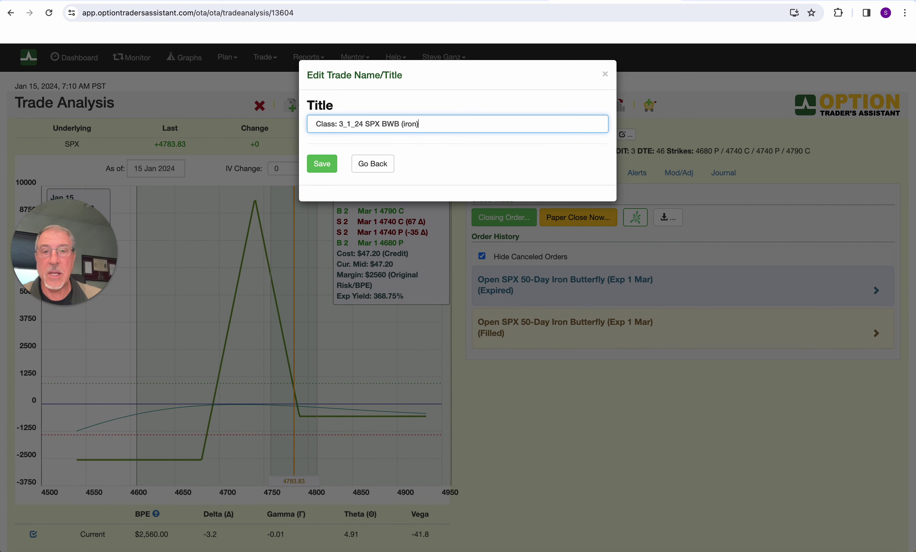
key("Left")
type("fly")
key("Delete")
type(")")
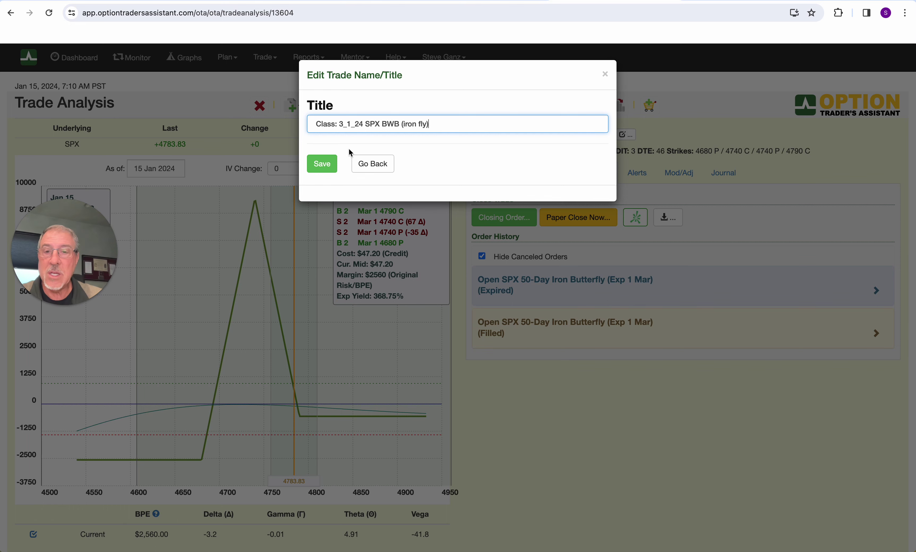
left_click(322, 164)
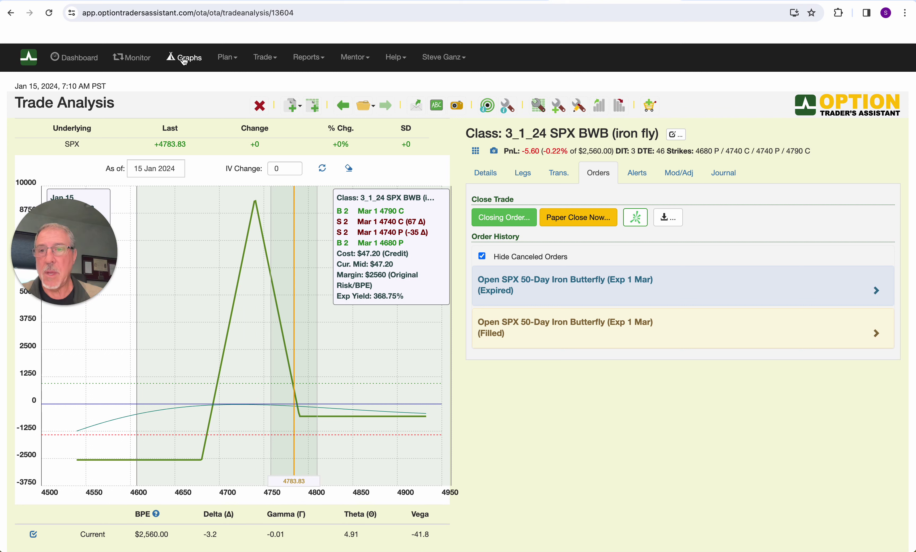
- Return to the trade graphs overview and switch to thinkorswim to view the three-year daily SPX chart
left_click(184, 59)
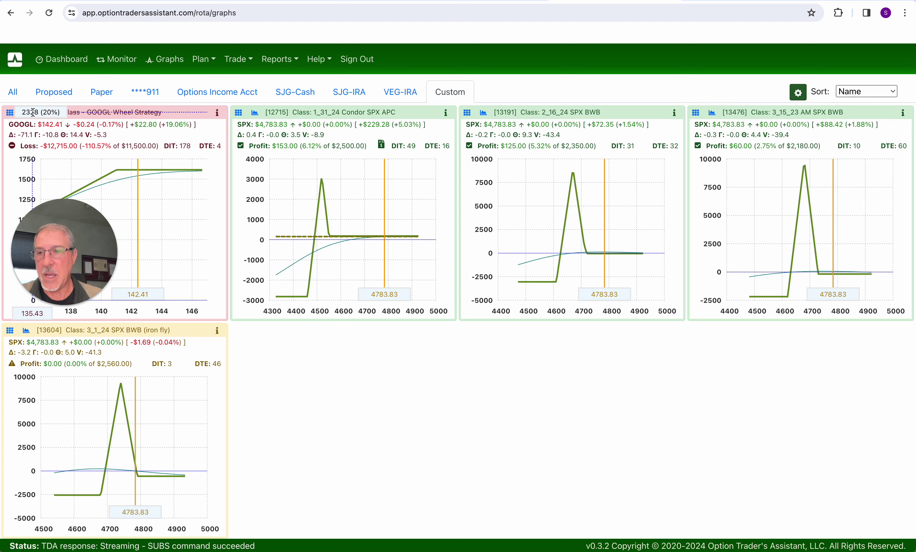
left_click(72, 171)
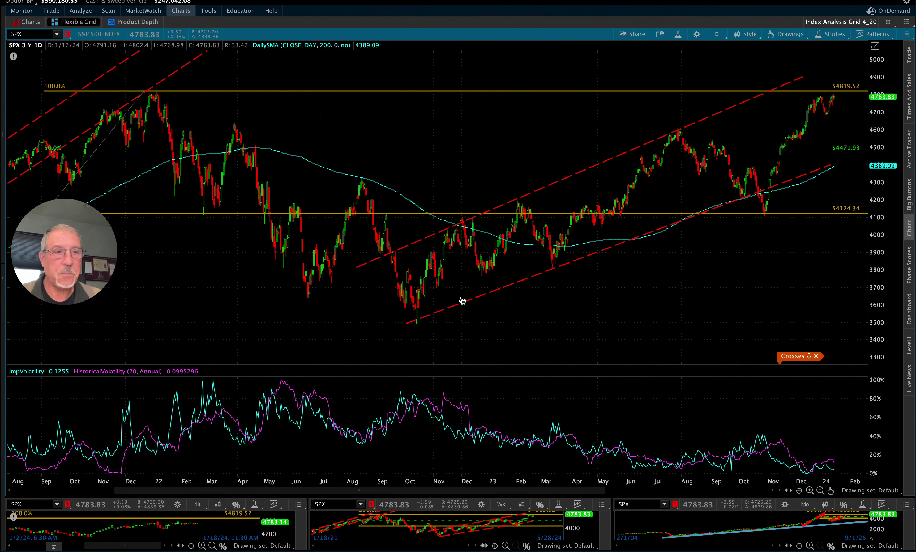
mouse_move(63, 297)
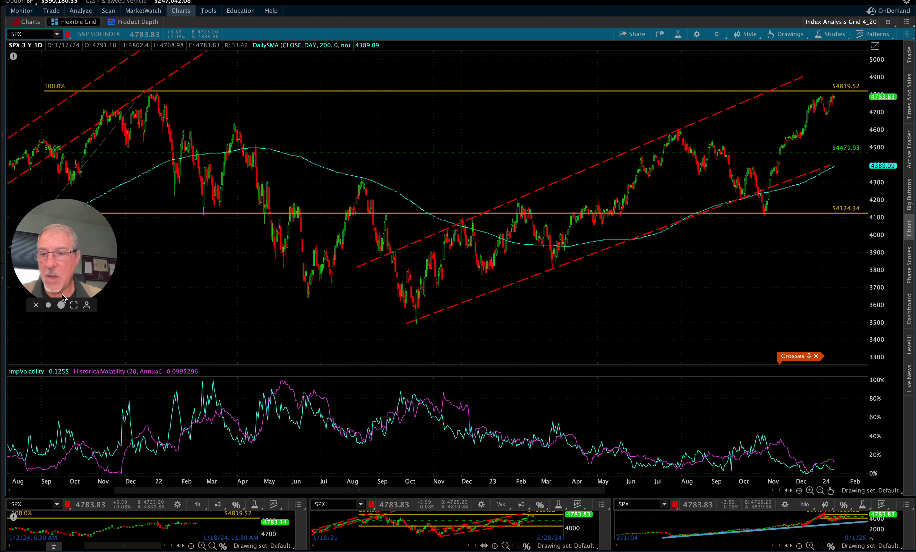
left_click(37, 305)
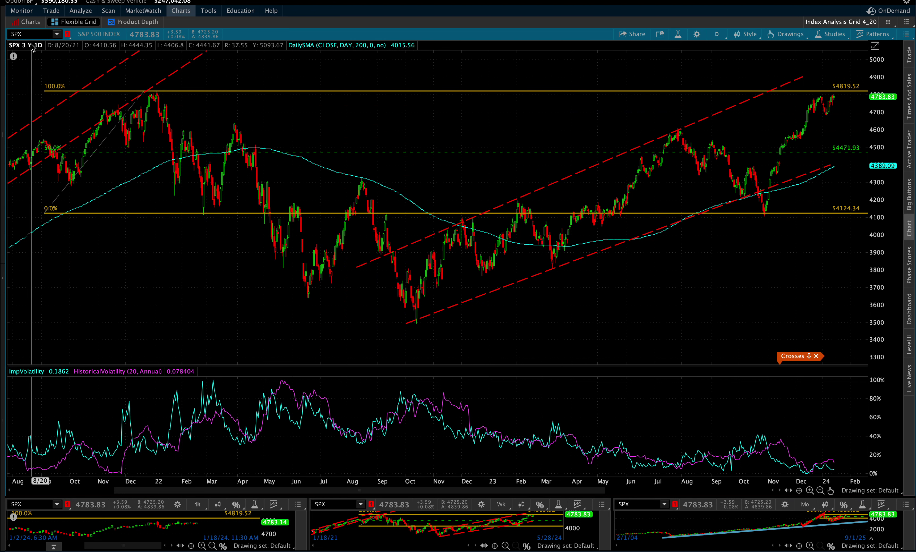
left_click(32, 54)
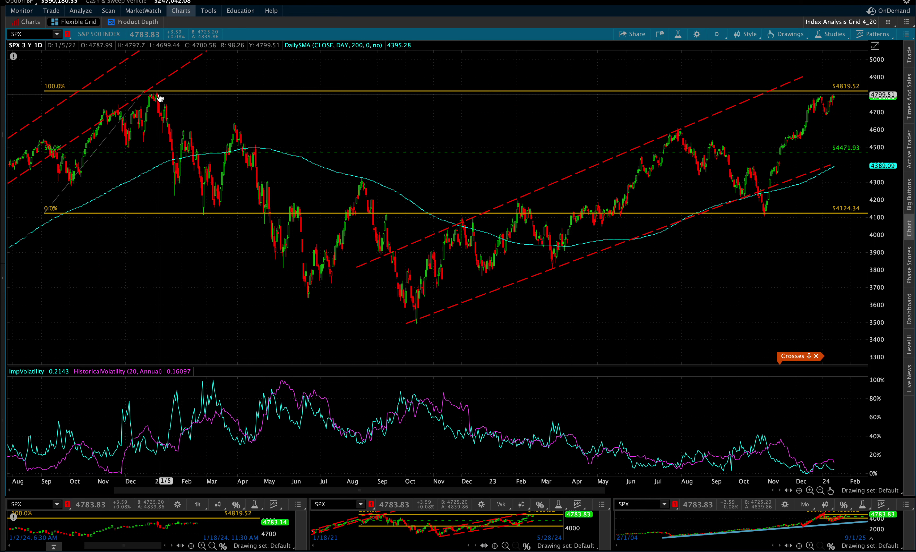
key("Escape")
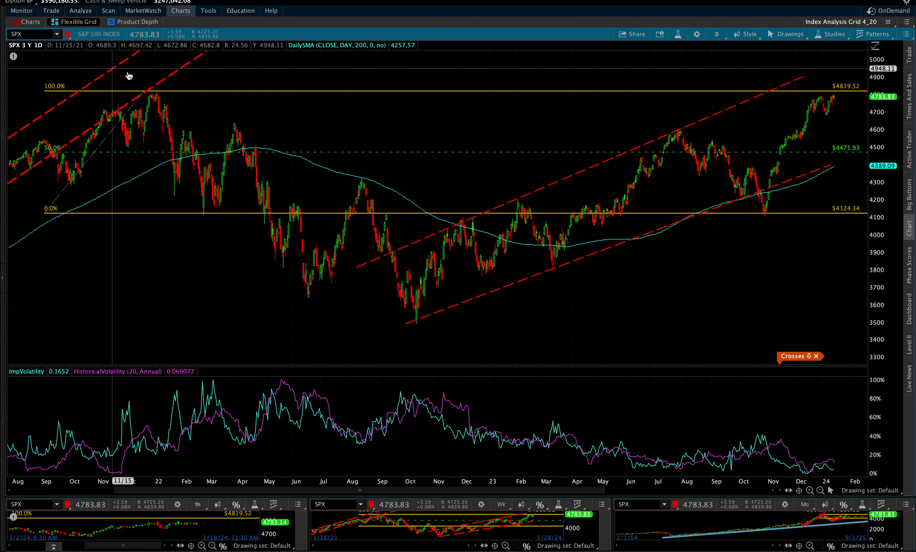
mouse_move(155, 89)
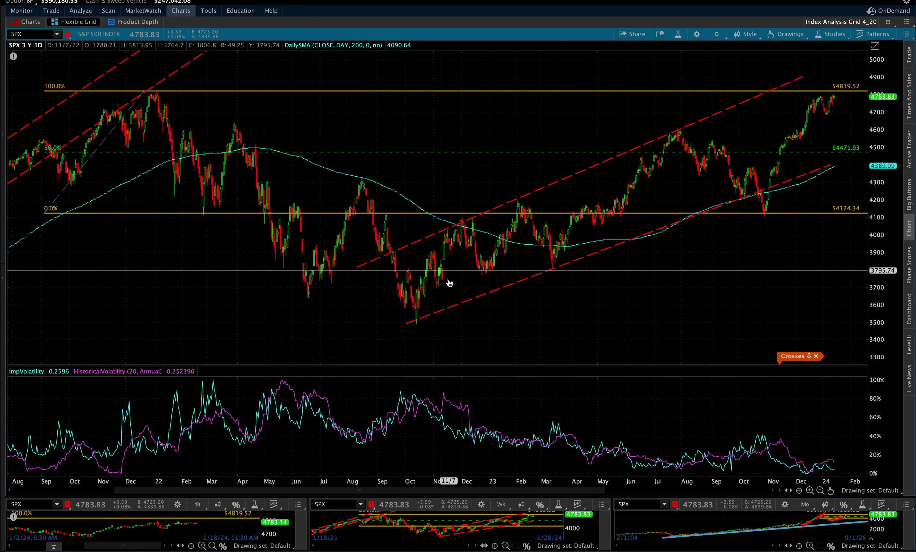
- Set the main SPX chart to the 3-year weekly time frame
left_click(719, 35)
left_click(691, 168)
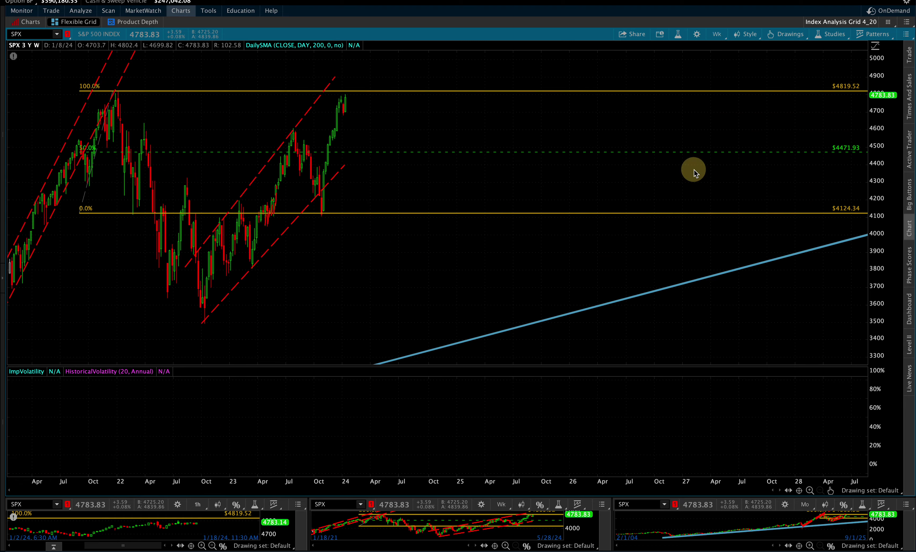
left_click(436, 185)
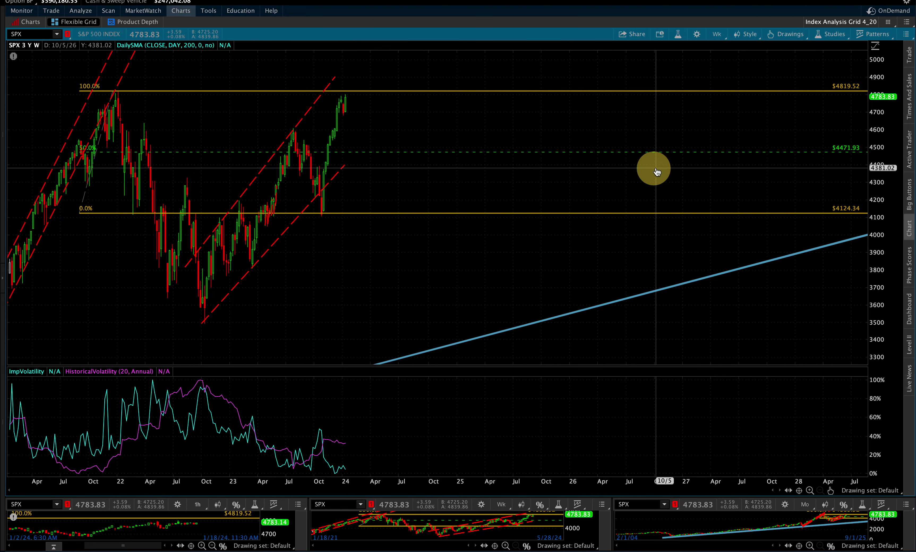
- Set the main SPX chart to the 20-year monthly time frame and examine the latest candles near the 100% retracement level
left_click(717, 34)
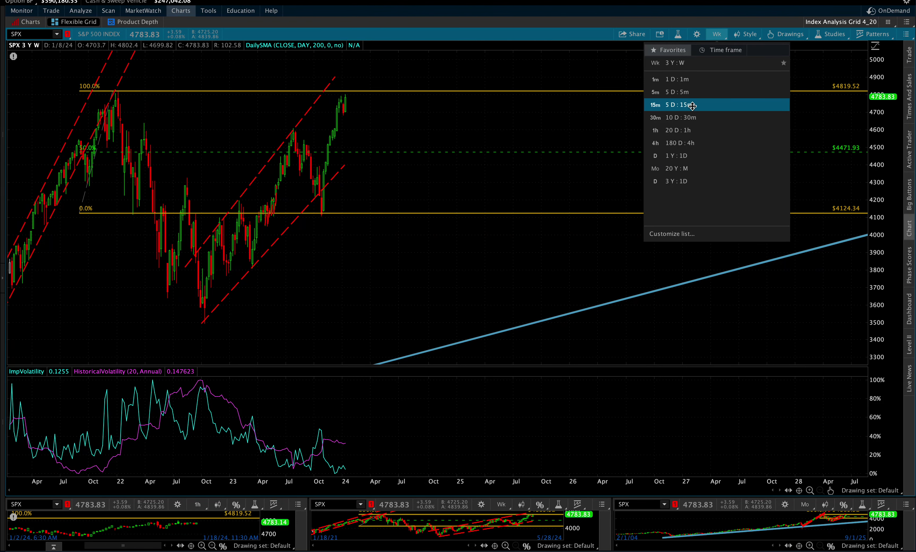
left_click(671, 168)
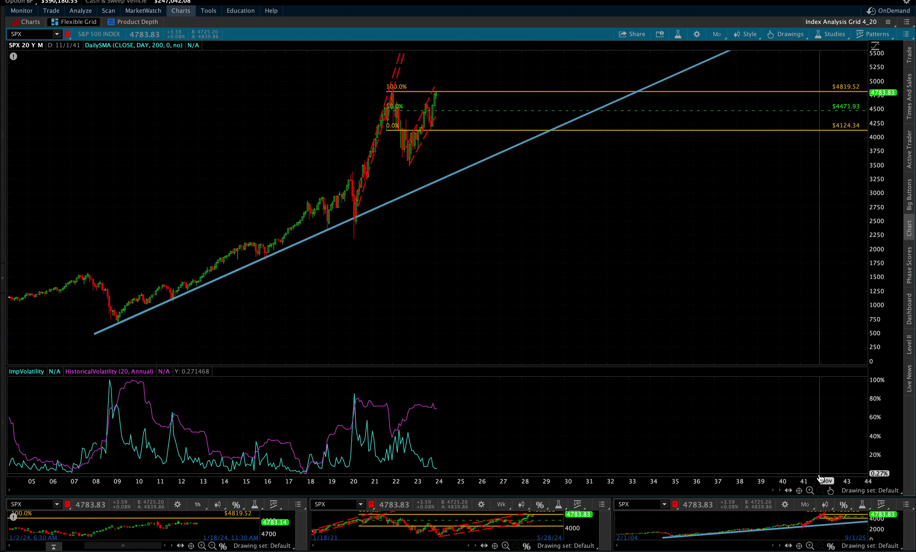
left_click(810, 490)
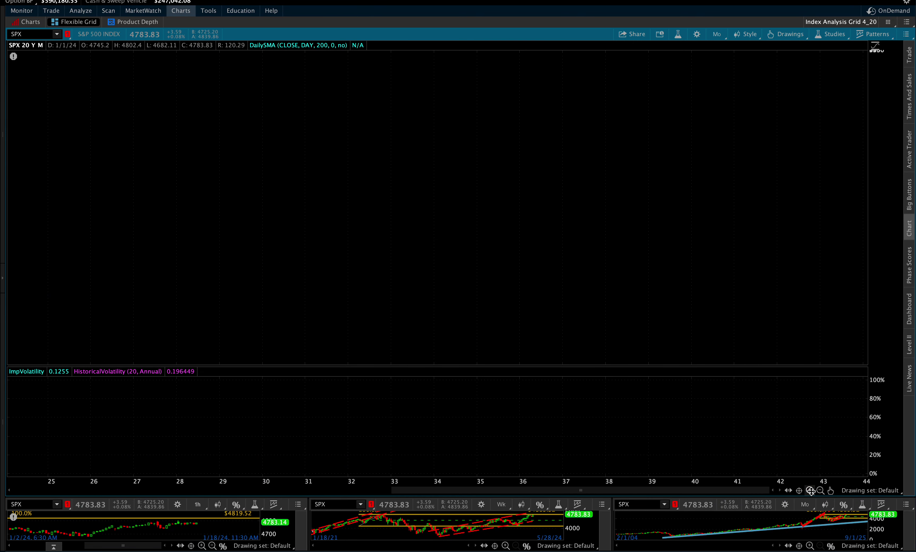
left_click_drag(74, 258, 664, 226)
left_click_drag(347, 301, 426, 296)
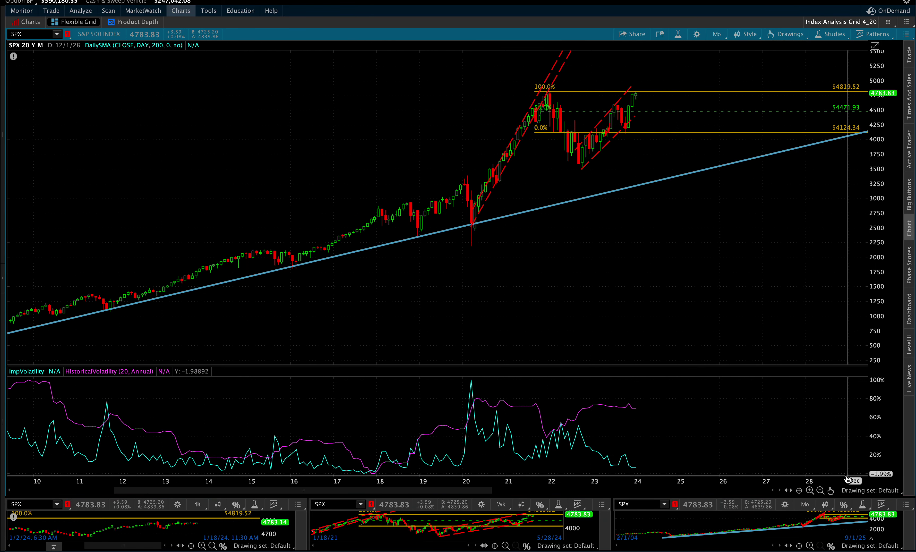
left_click(810, 489)
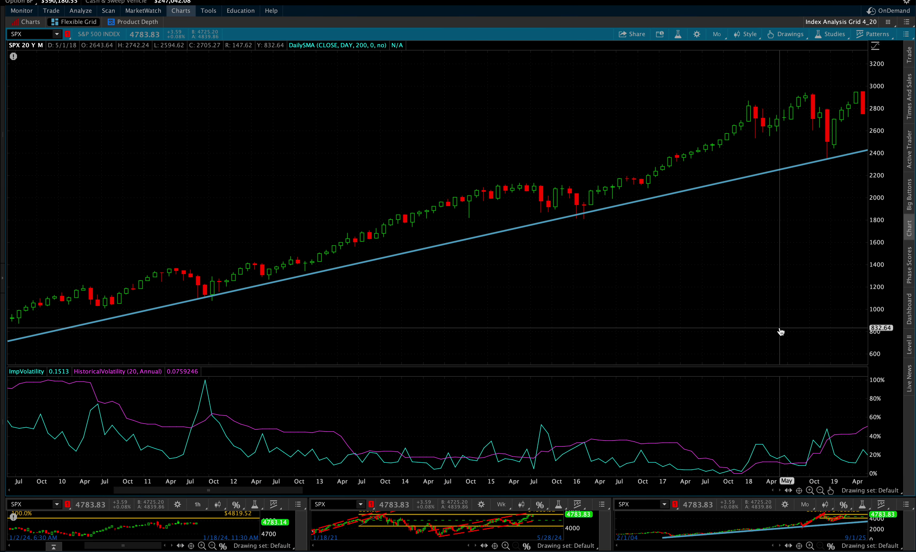
left_click_drag(781, 331, 0, 199)
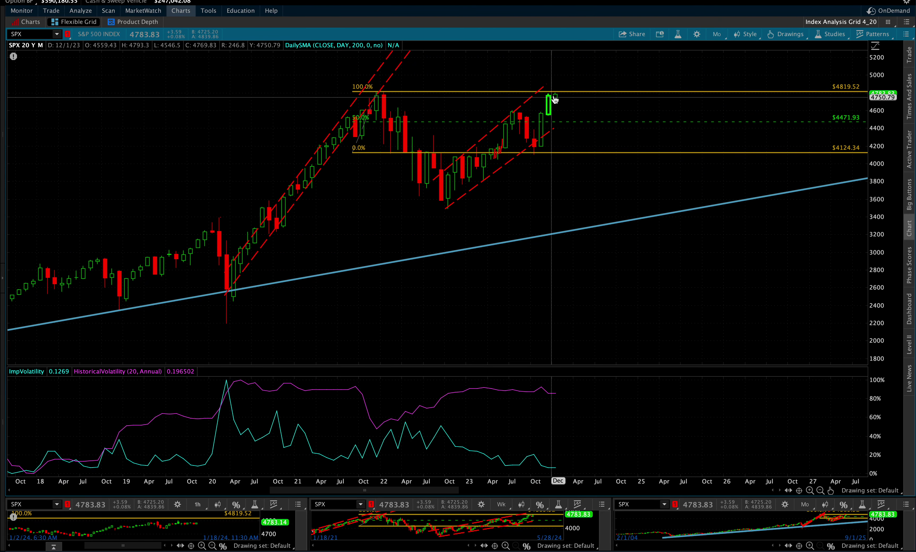
mouse_move(565, 96)
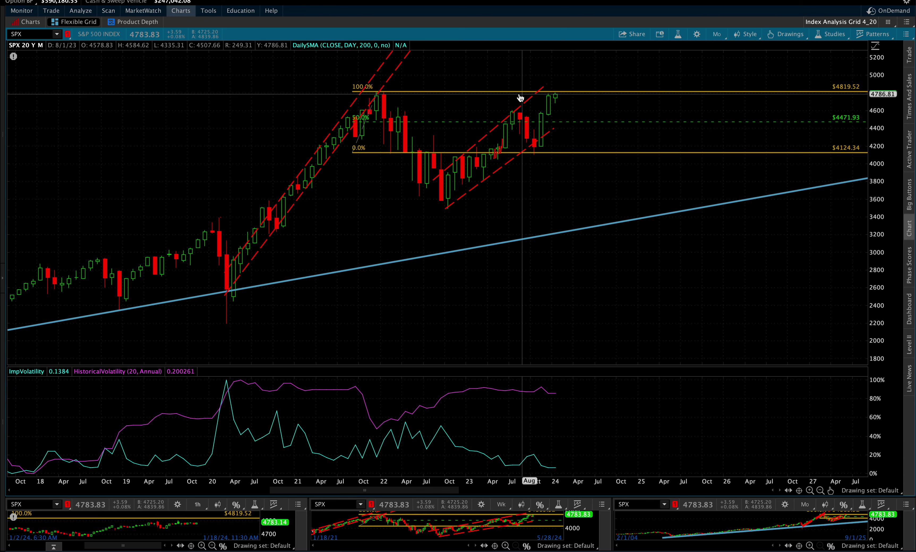
mouse_move(538, 96)
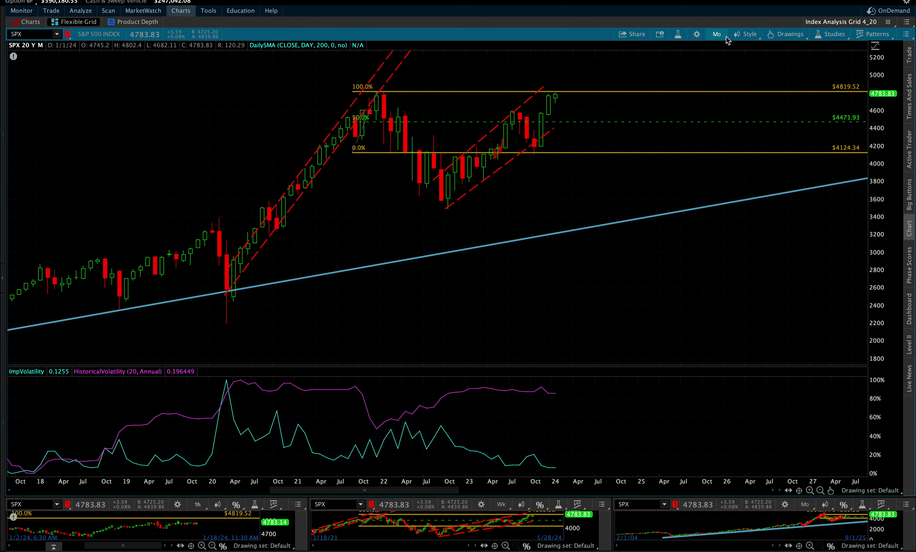
- Set the main SPX chart to the 3-year daily time frame and examine the price action from mid-2022 to January 2024
left_click(717, 34)
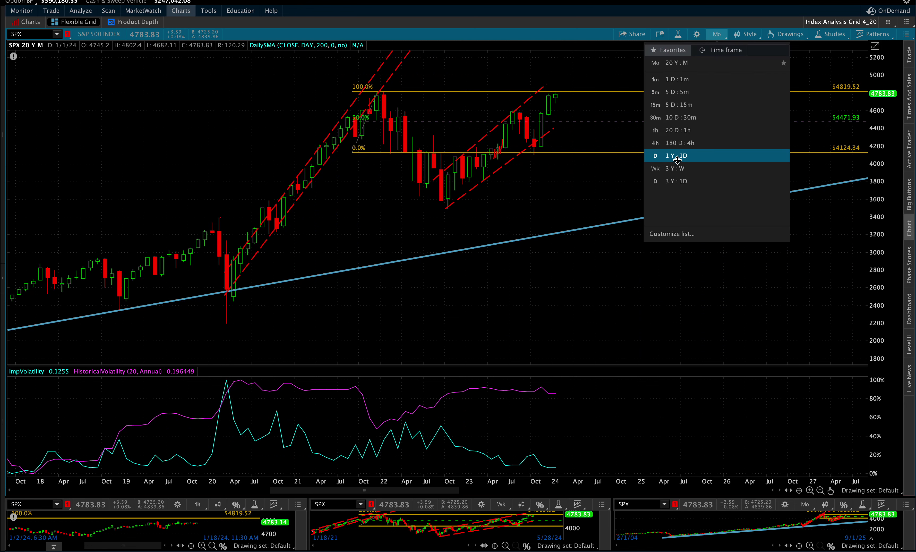
left_click(671, 182)
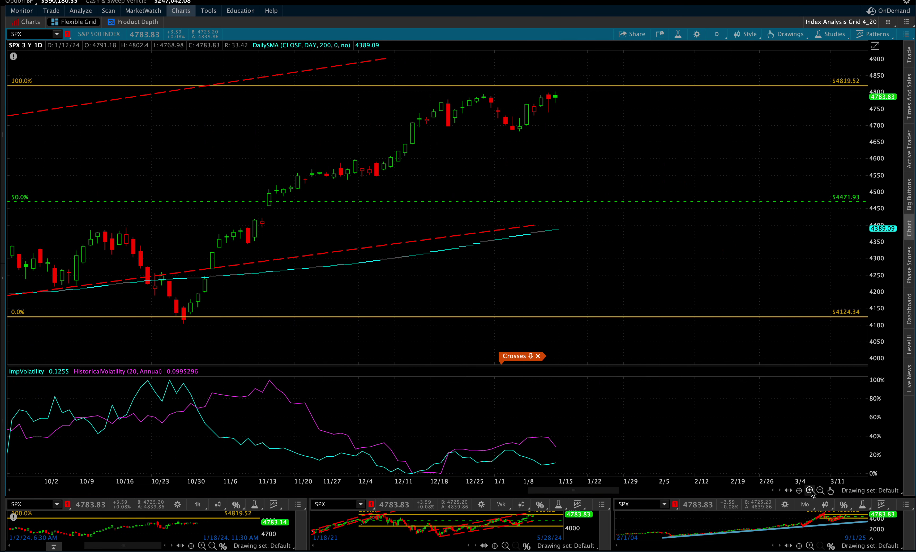
left_click(820, 490)
left_click(820, 490)
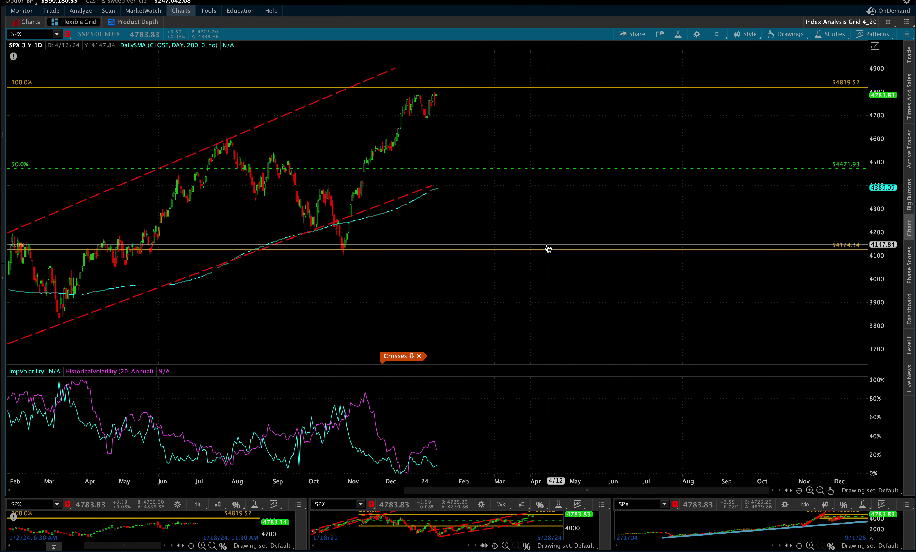
left_click_drag(584, 147, 901, 156)
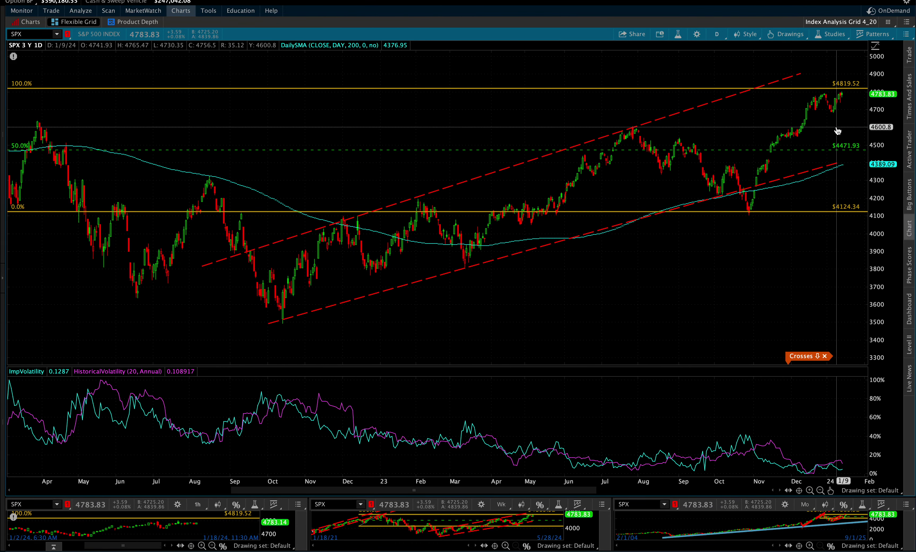
left_click_drag(836, 125, 664, 147)
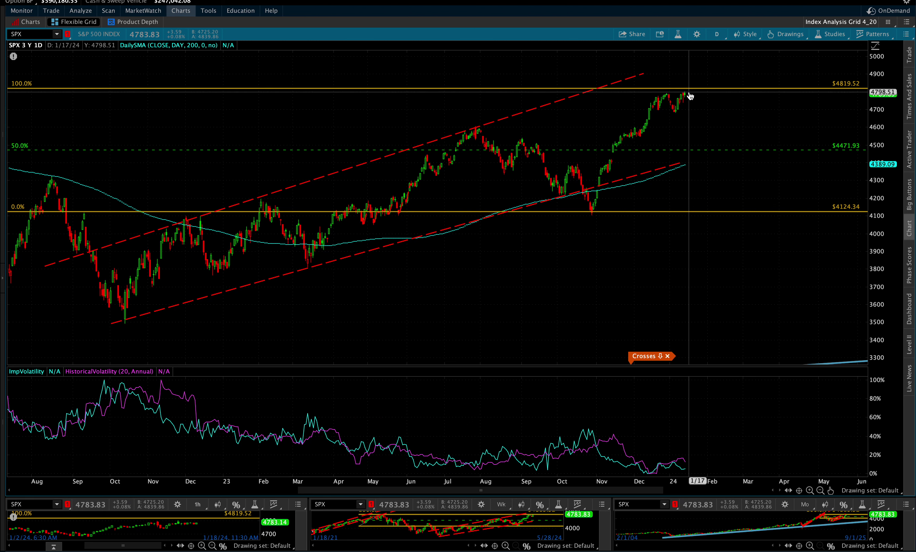
mouse_move(732, 153)
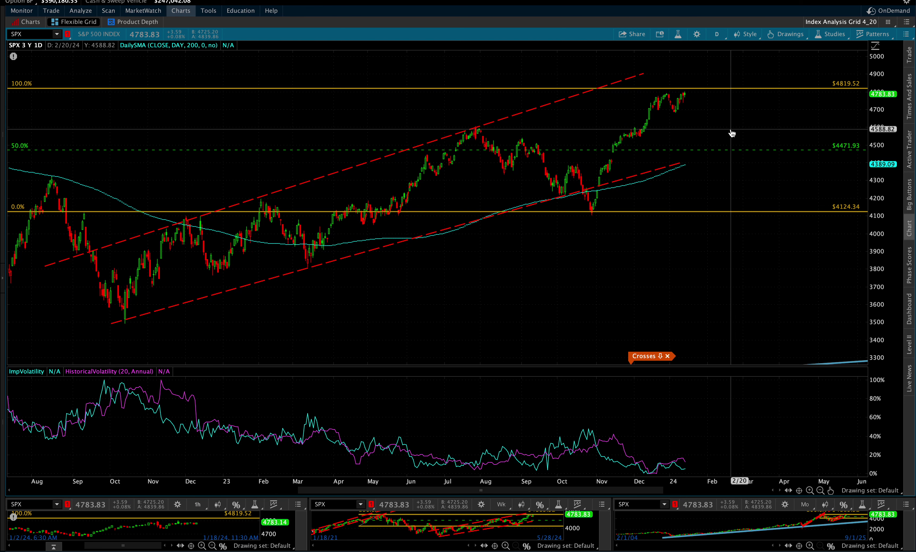
- Select the Fibonacci retracement at its 100% level on the SPX chart and switch back to the Option Trader's Assistant graphs
key("Escape")
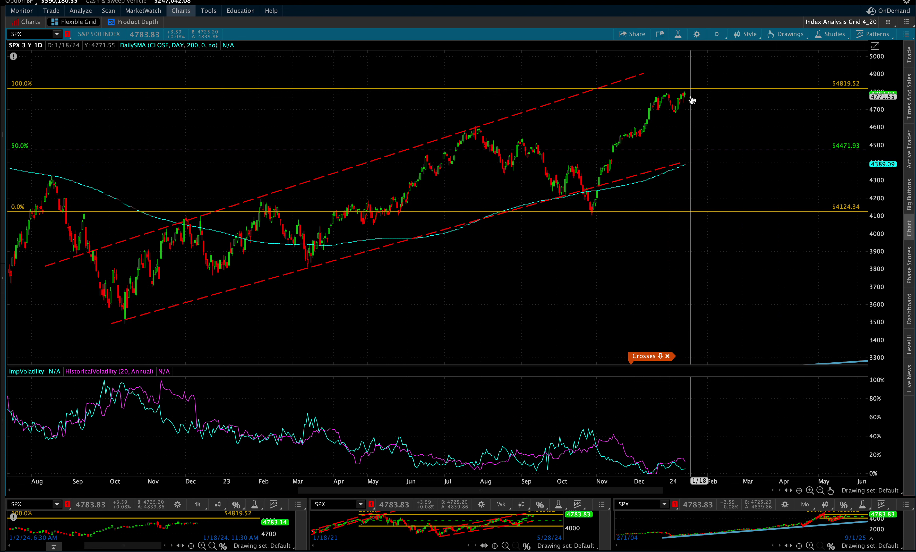
mouse_move(697, 89)
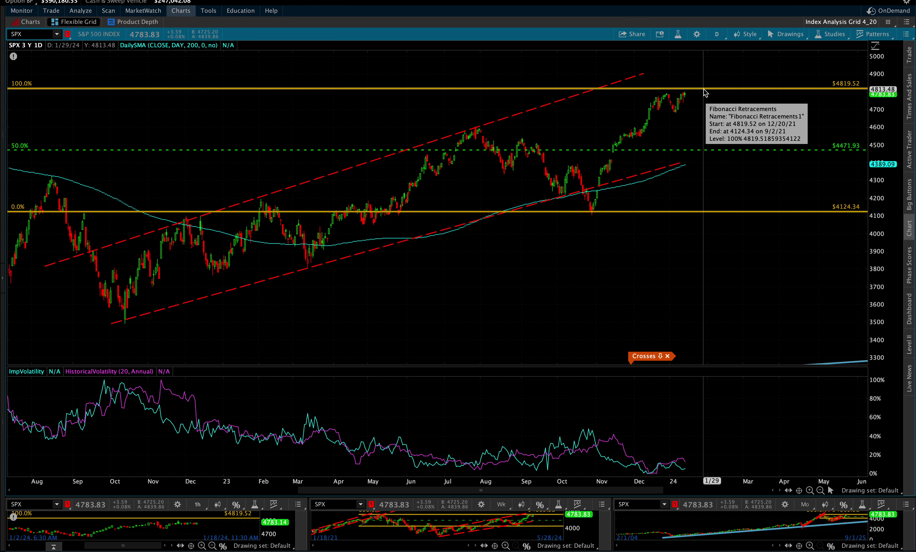
left_click(703, 89)
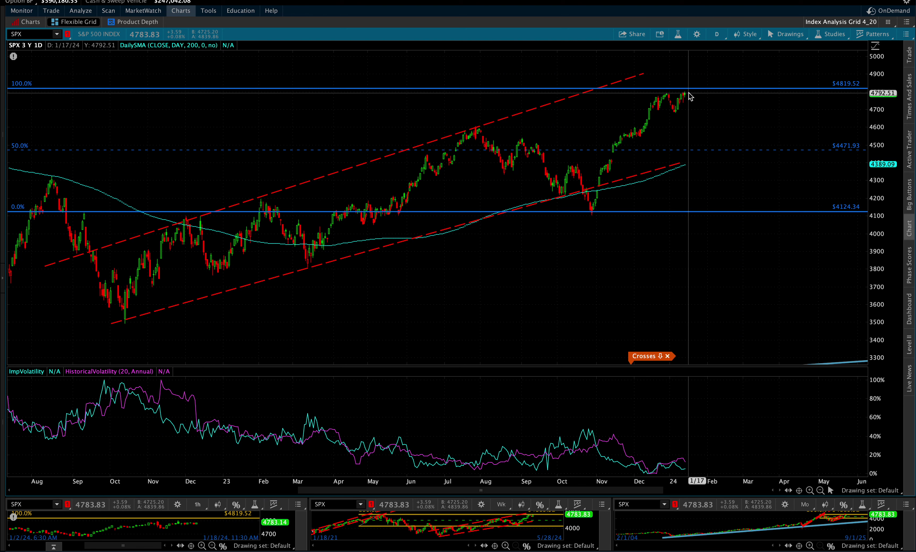
key("ctrl+Left")
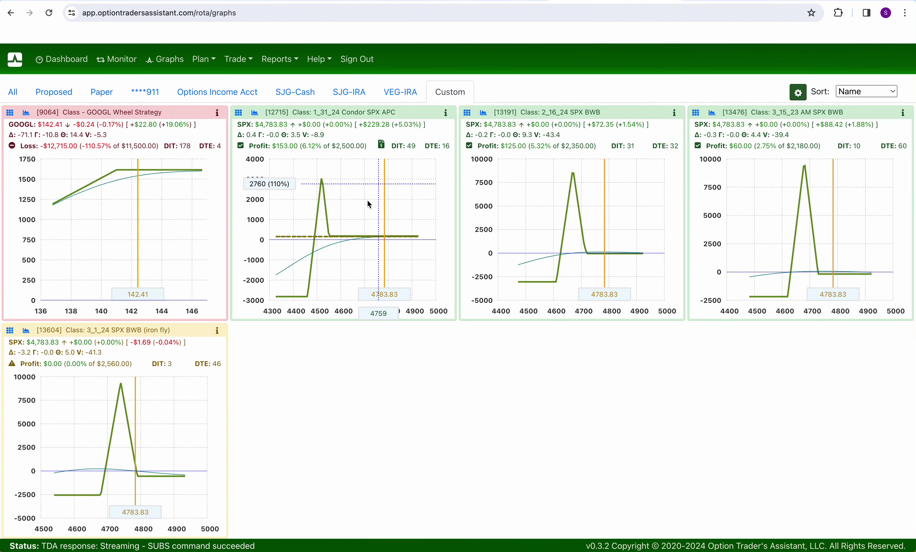